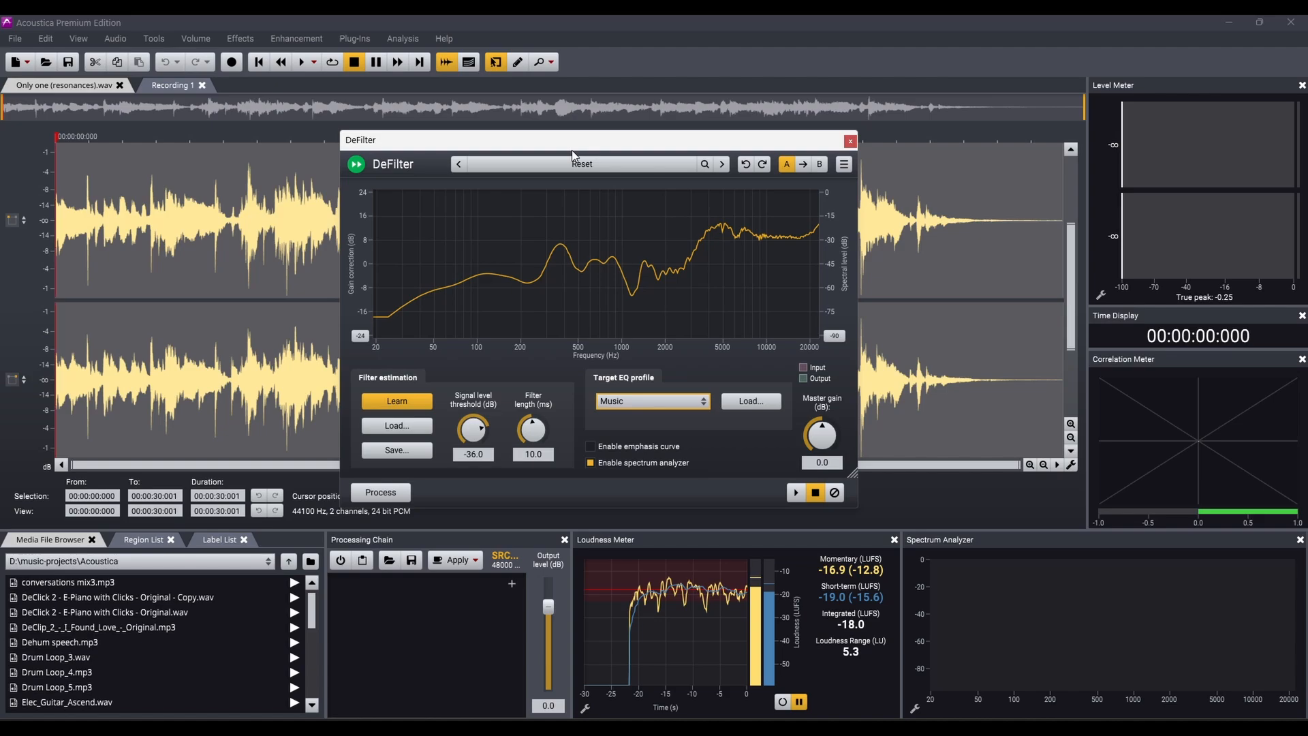
drag(573, 151, 560, 148)
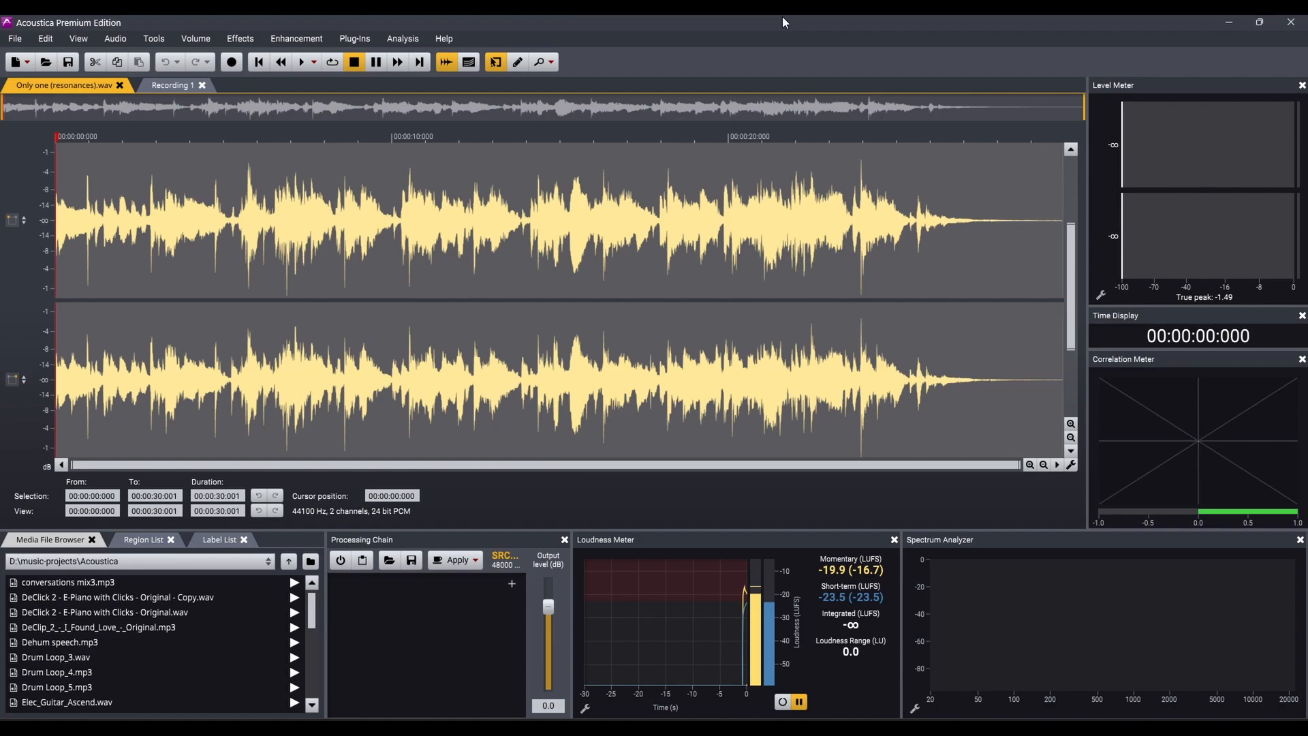
Play the opening seconds of the original "Only one (resonances).wav" recording and stop playback.
key(space)
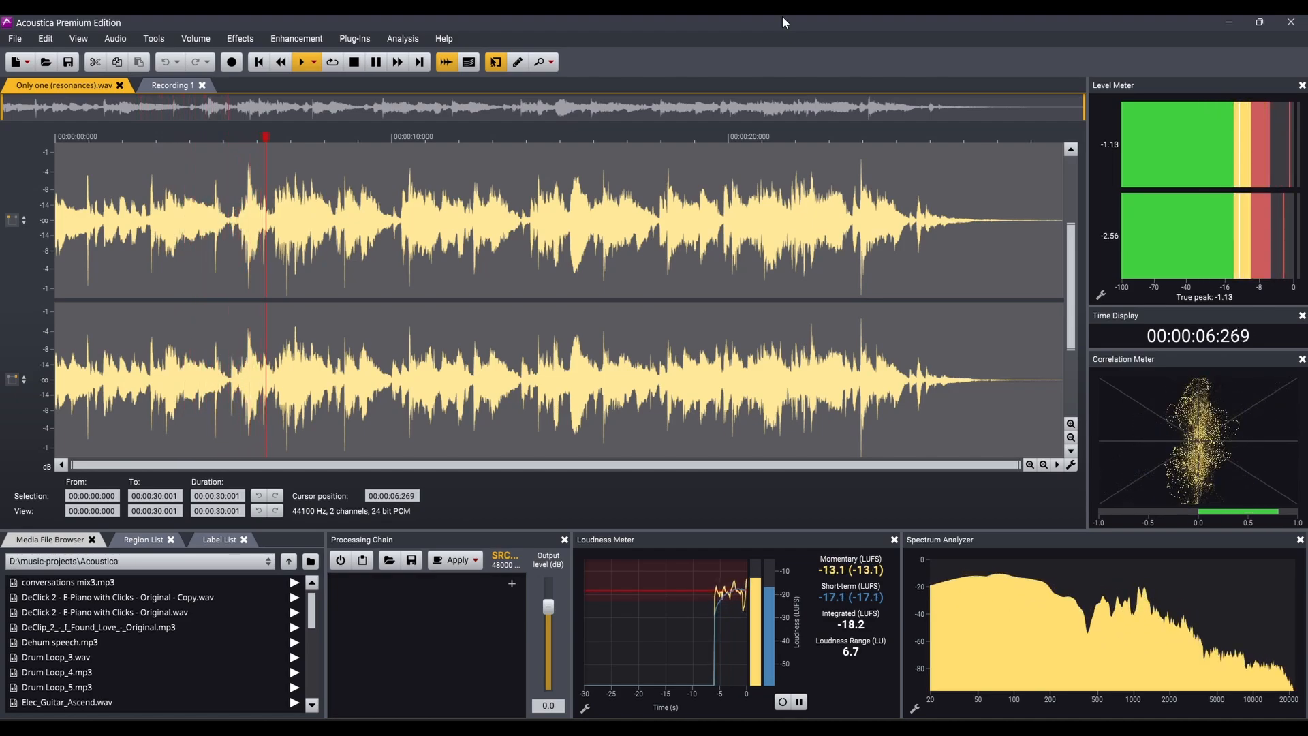
key(space)
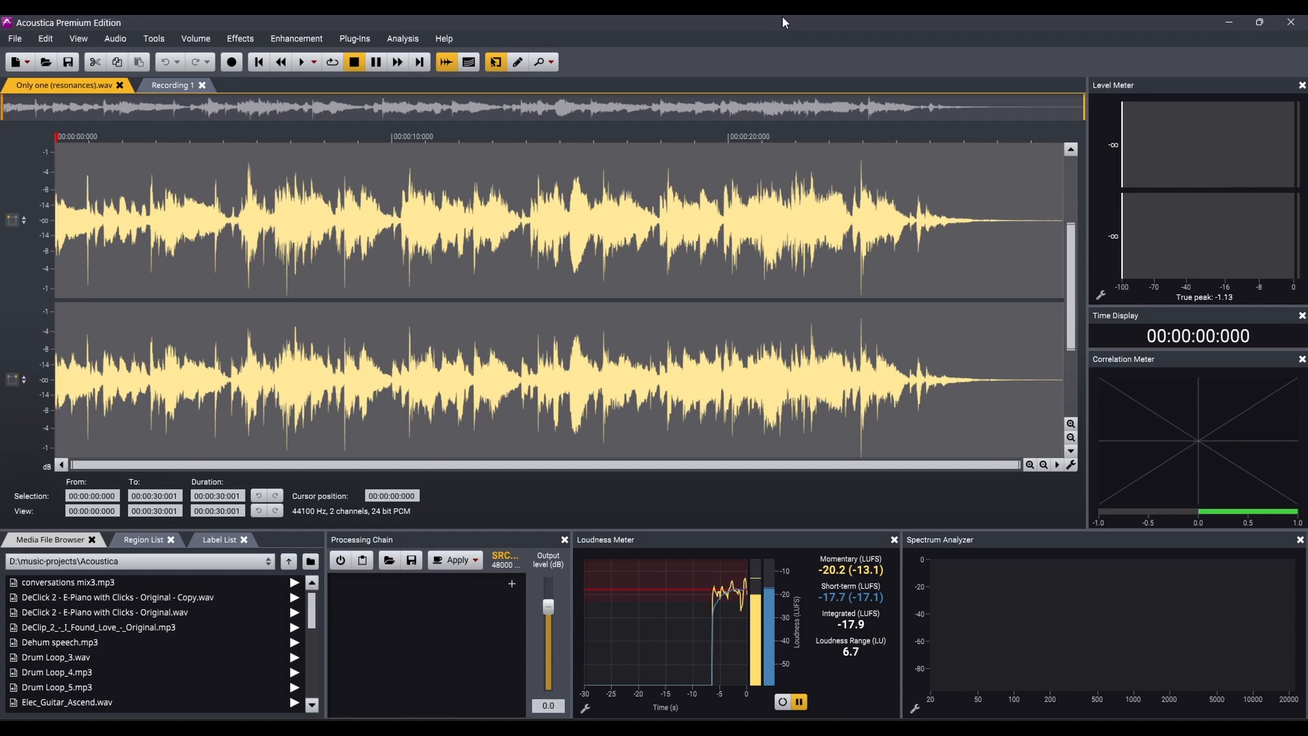
Open the DeFilter enhancement, learn the filter from the recording, and preview the correction before stopping playback.
click(312, 39)
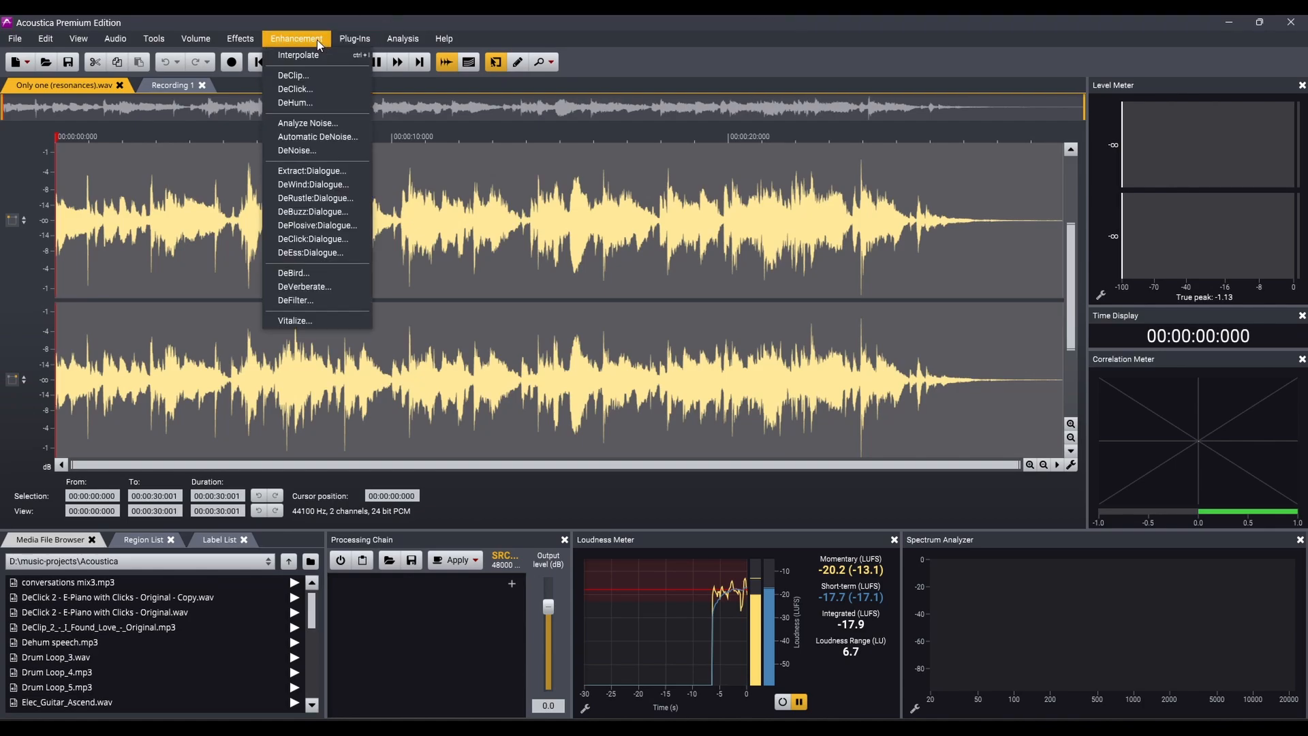
click(329, 301)
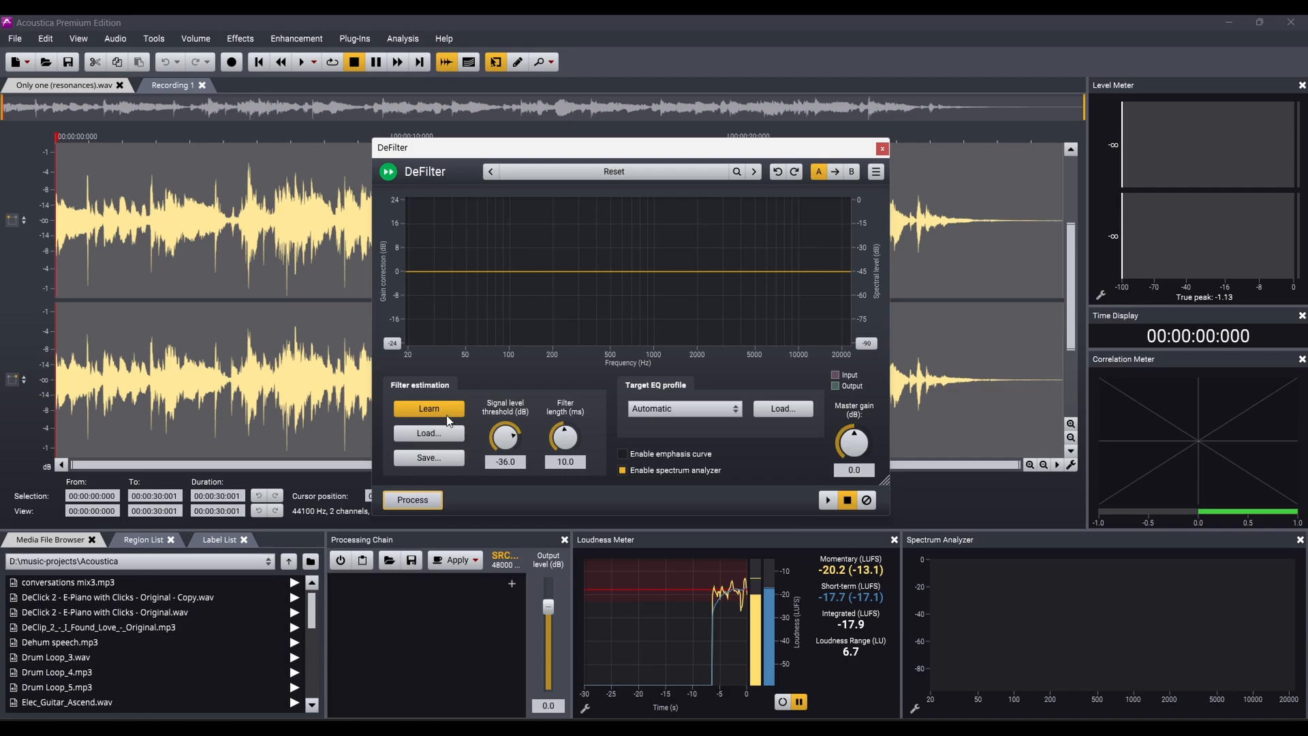
click(396, 409)
click(827, 501)
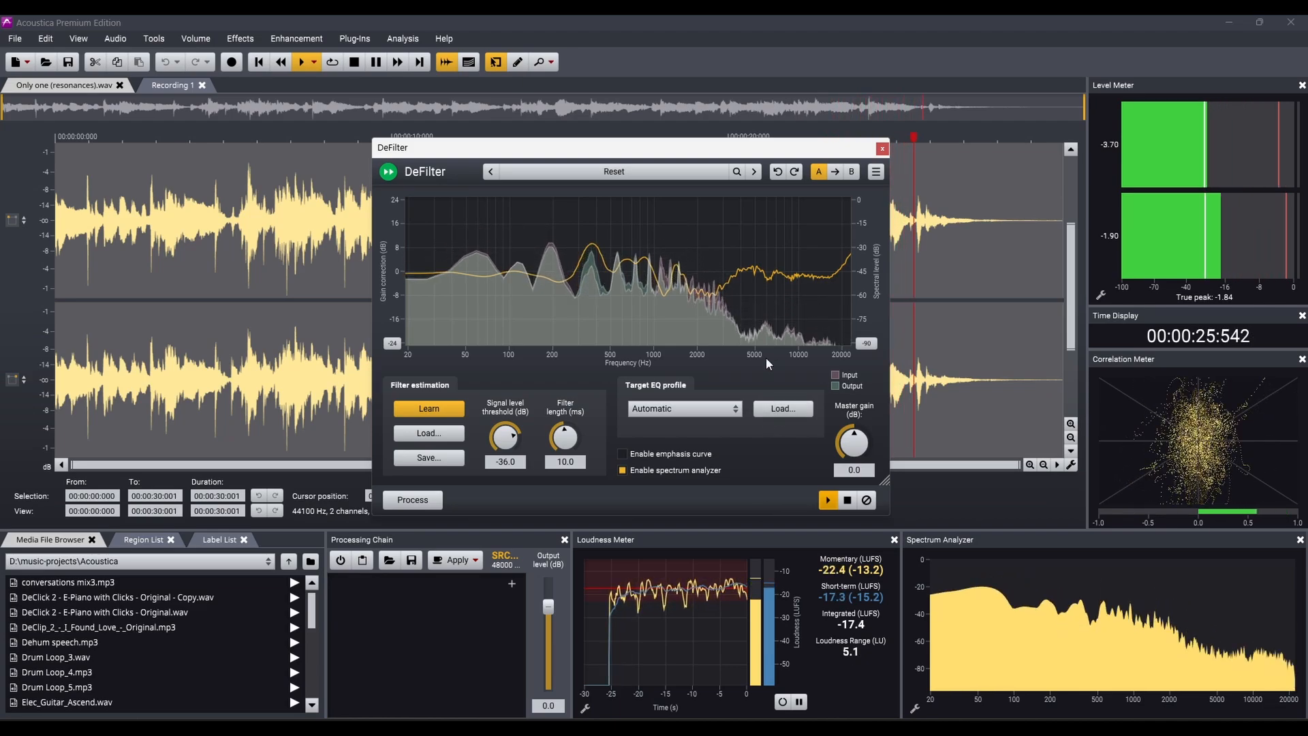
key(space)
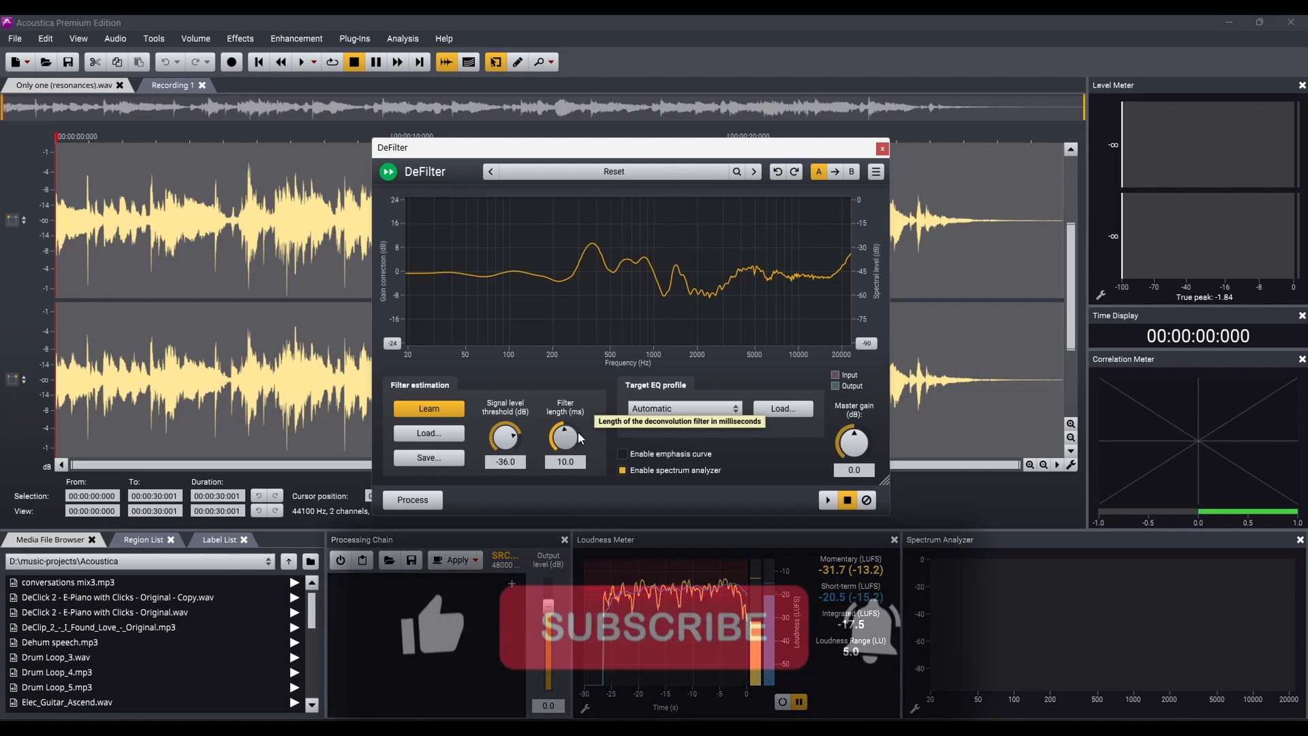
Set the DeFilter filter length to 12.4 ms and choose Music as the target EQ profile.
drag(578, 432, 558, 457)
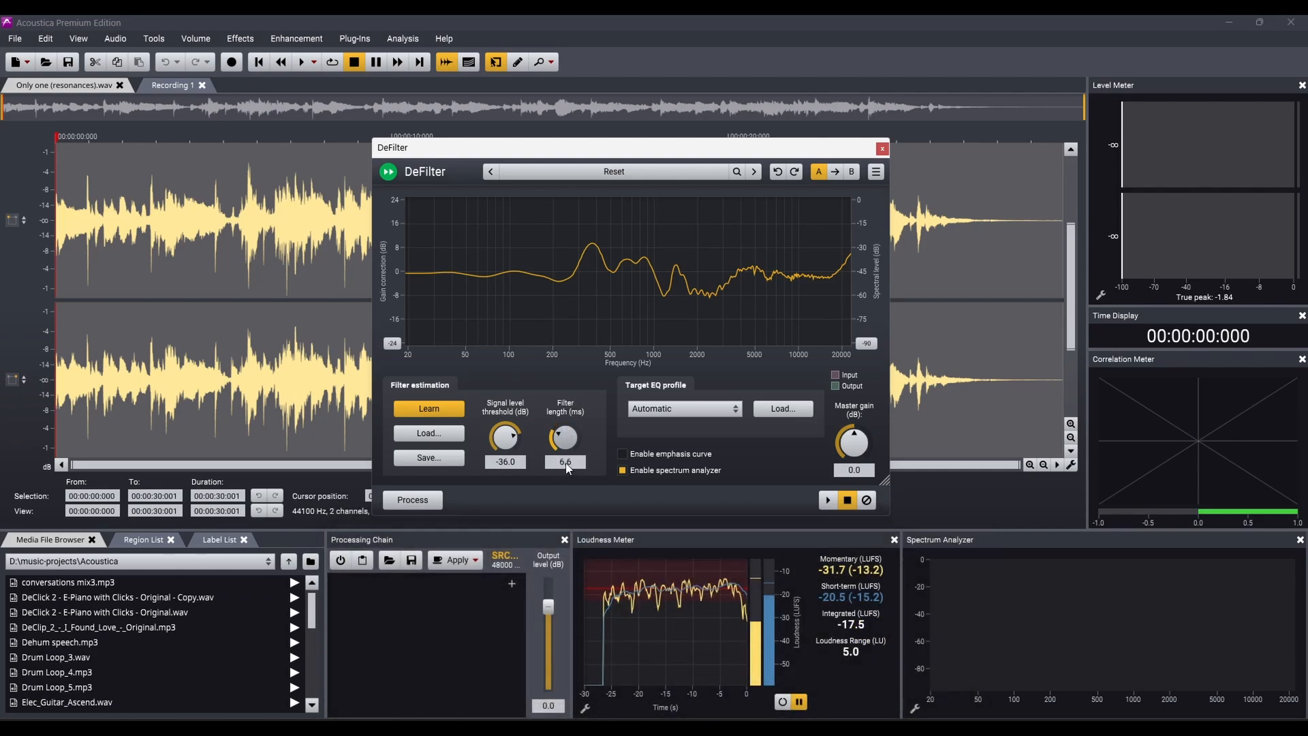
drag(561, 471, 587, 413)
click(677, 406)
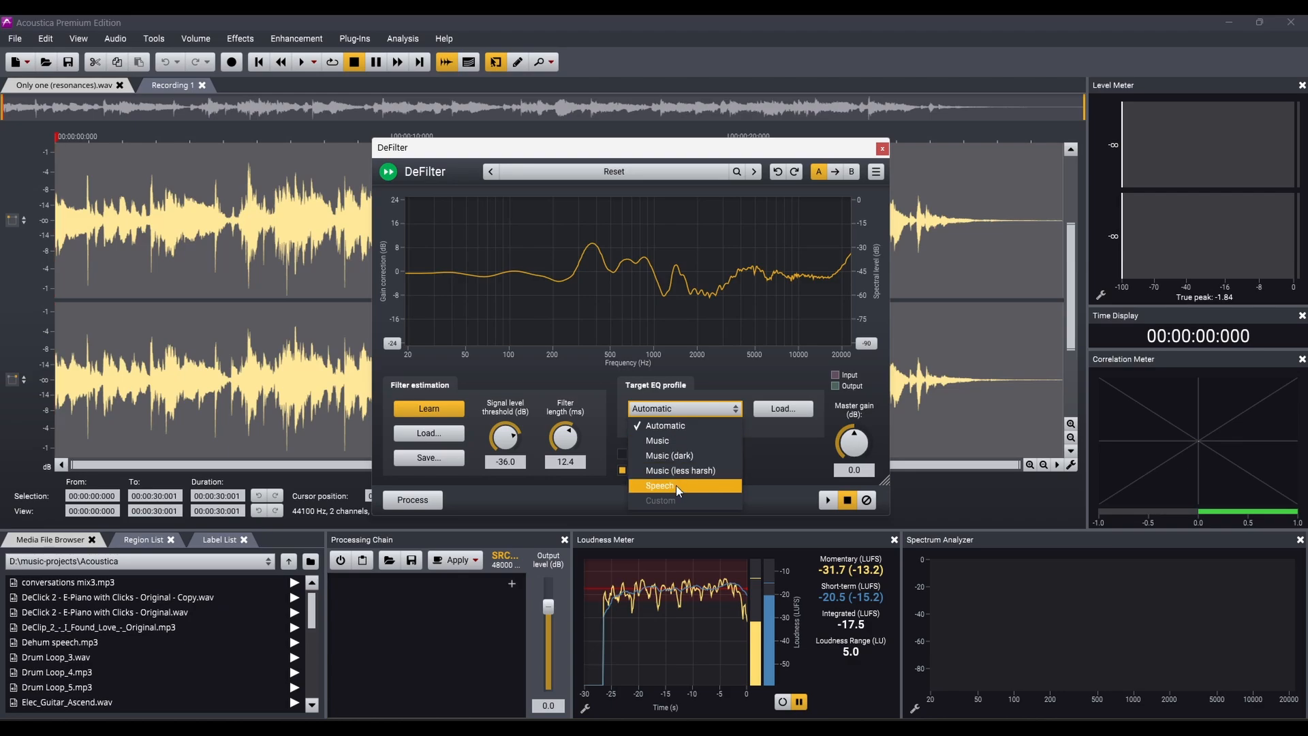
click(674, 444)
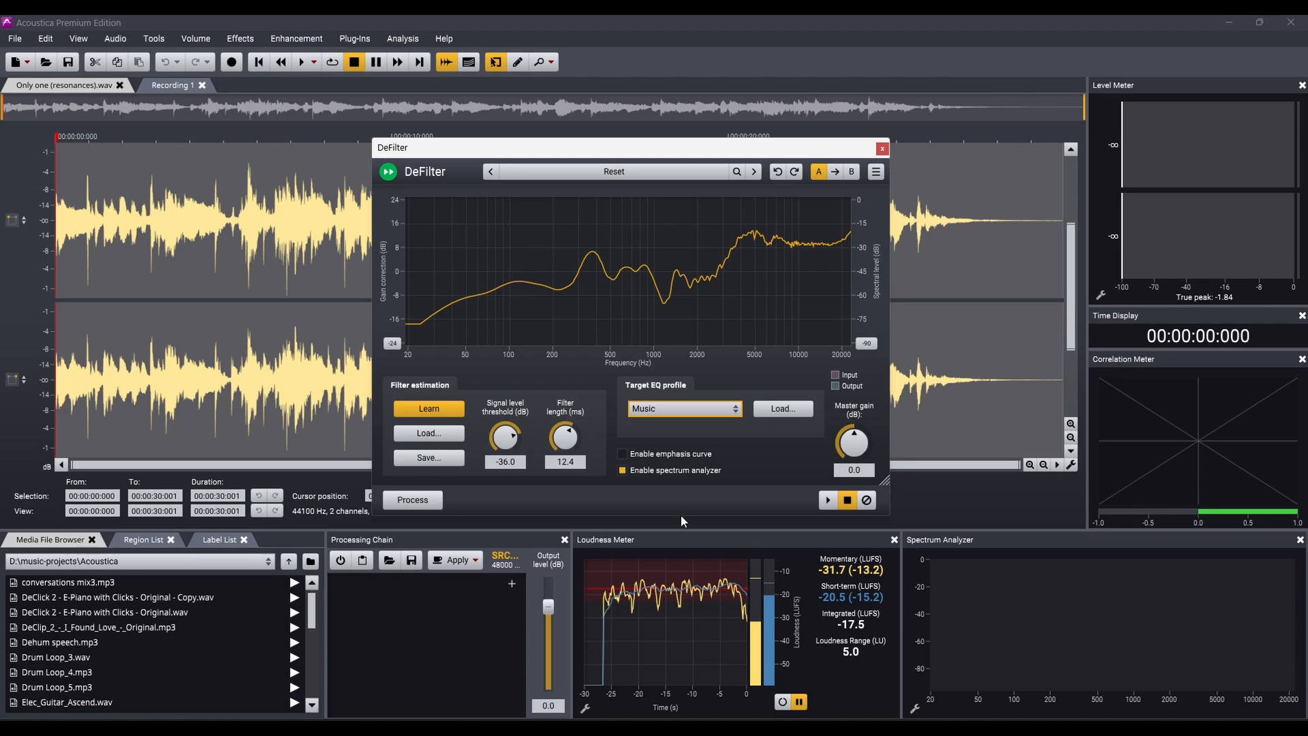
Enable the emphasis curve and shape it to limit the correction to the range from about 100 Hz to 3 kHz.
click(647, 462)
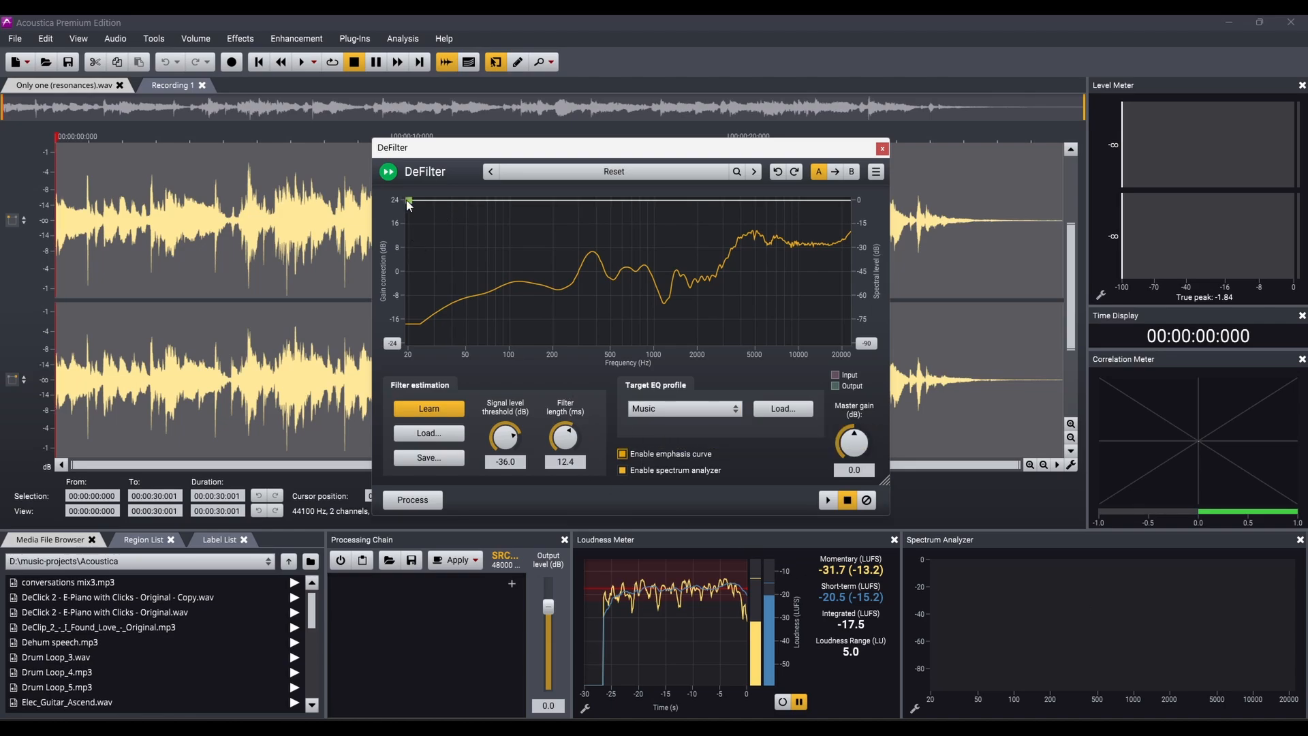
drag(447, 207, 502, 359)
click(509, 235)
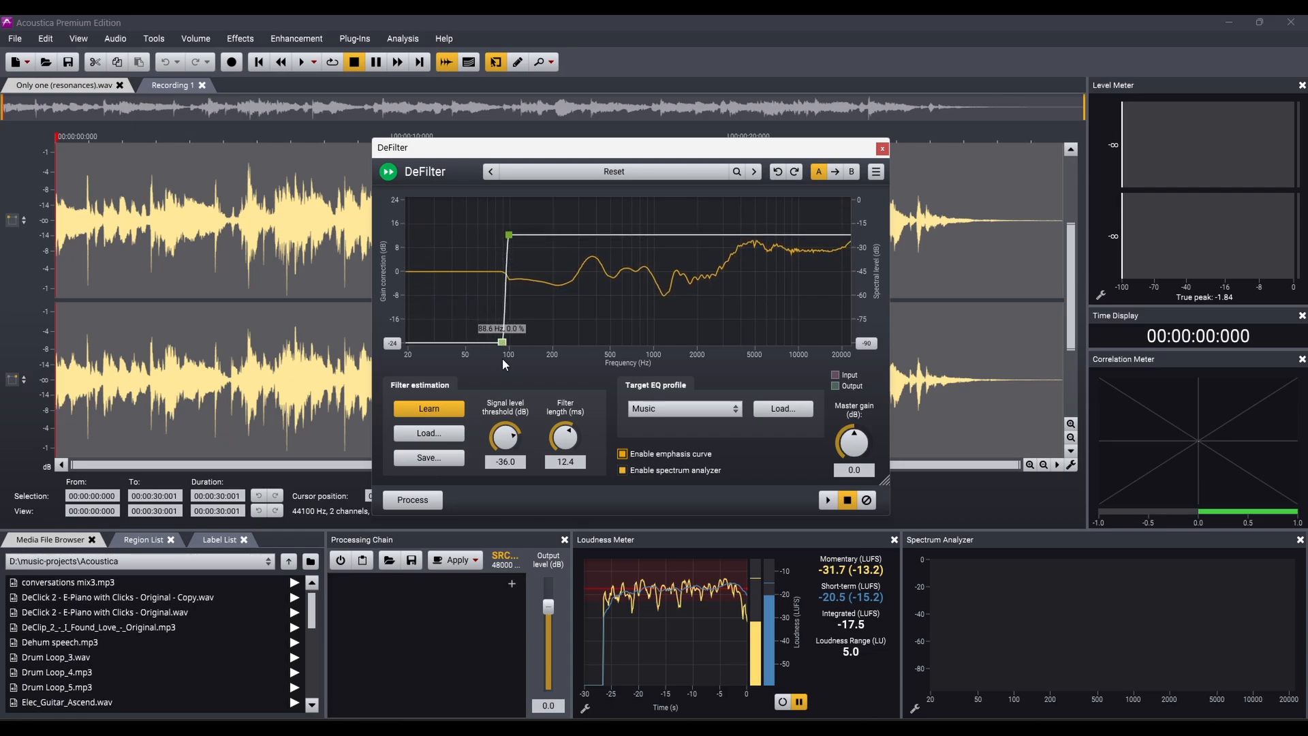
drag(787, 236, 723, 237)
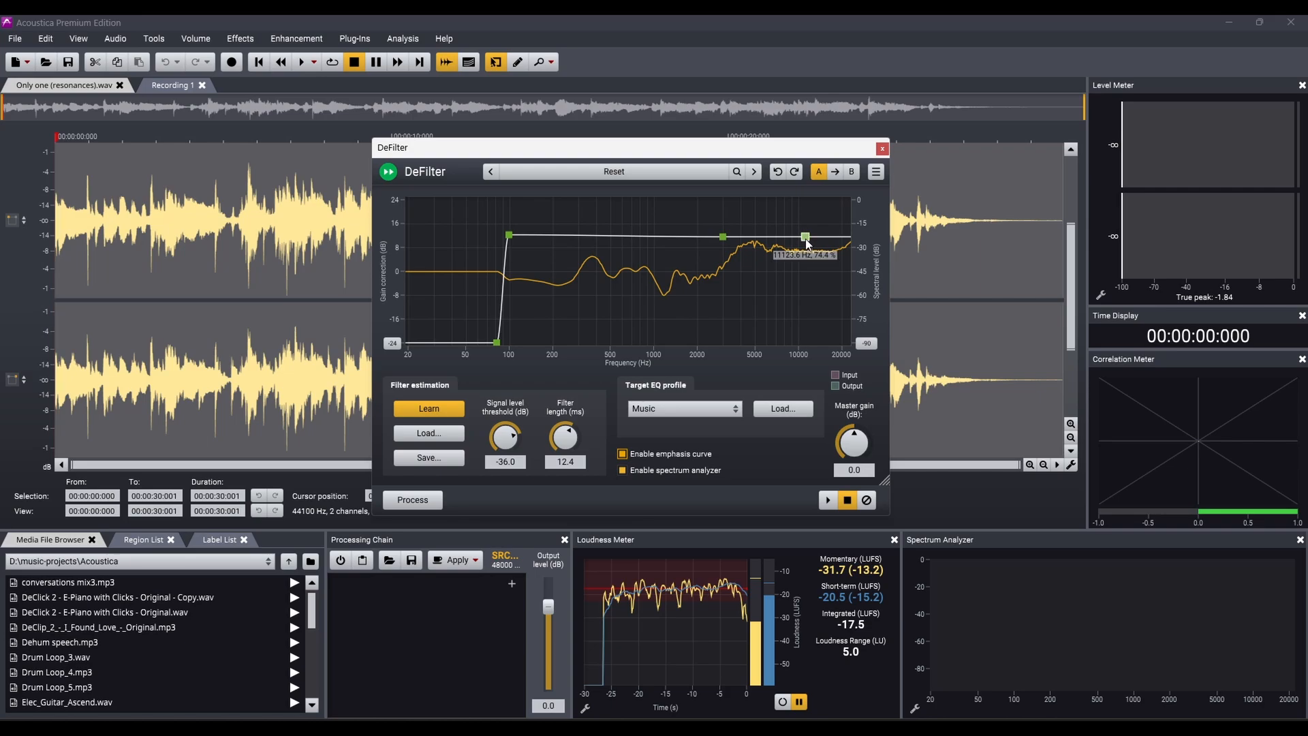
drag(808, 237, 728, 342)
drag(500, 343, 512, 344)
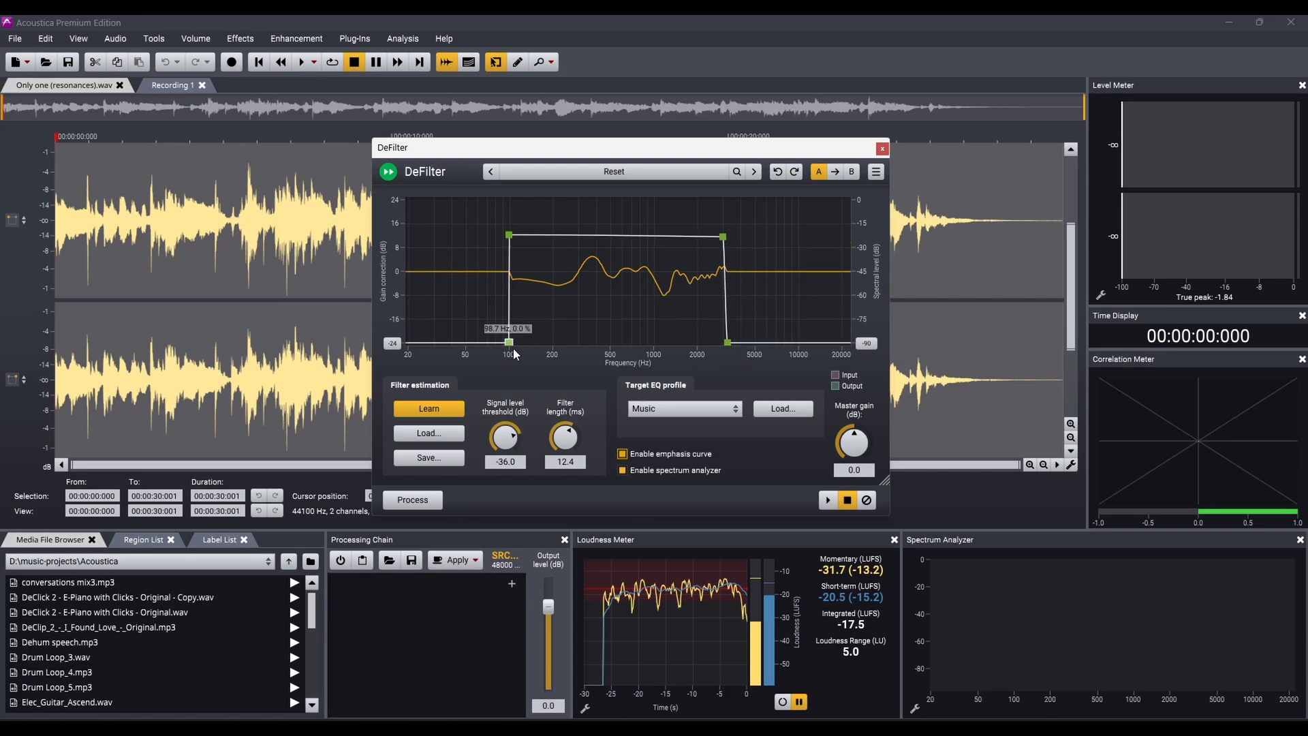
drag(728, 342, 712, 357)
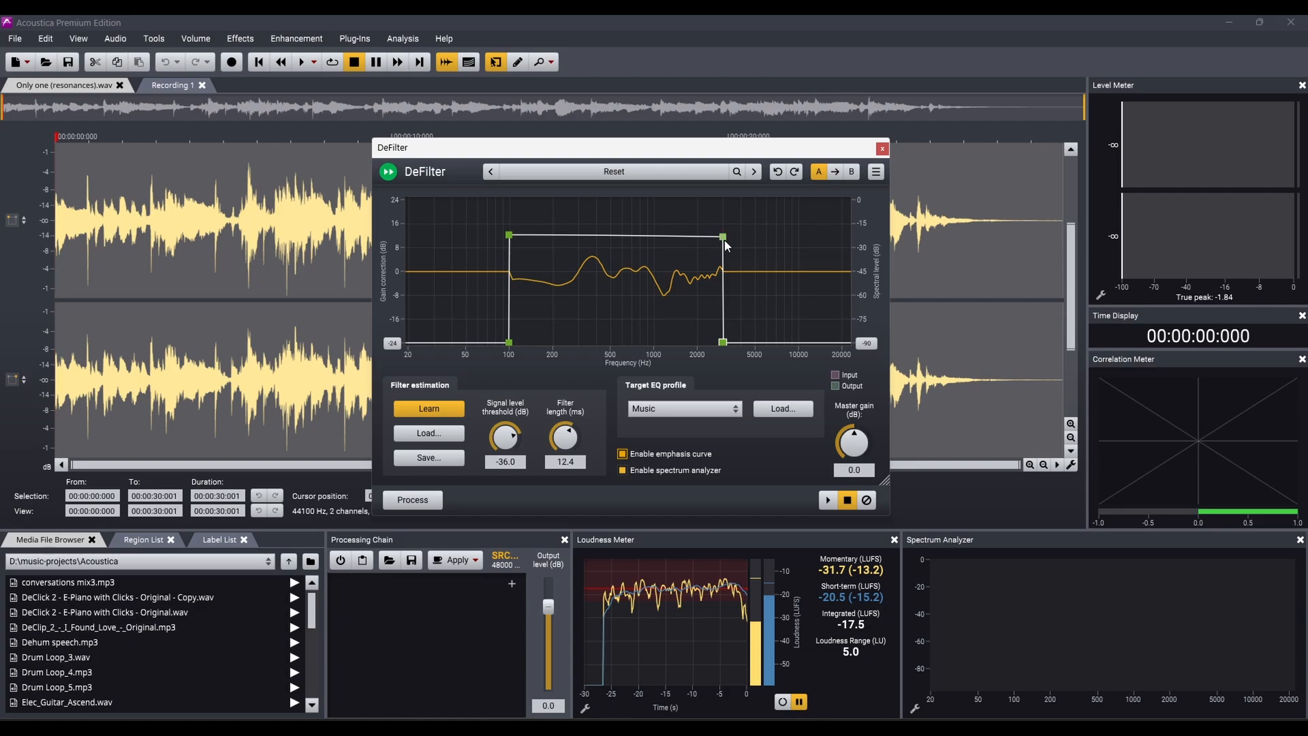
Raise the emphasis curve's outer bands to about 20%, lower and level its middle section, and disable the curve.
drag(723, 237, 720, 278)
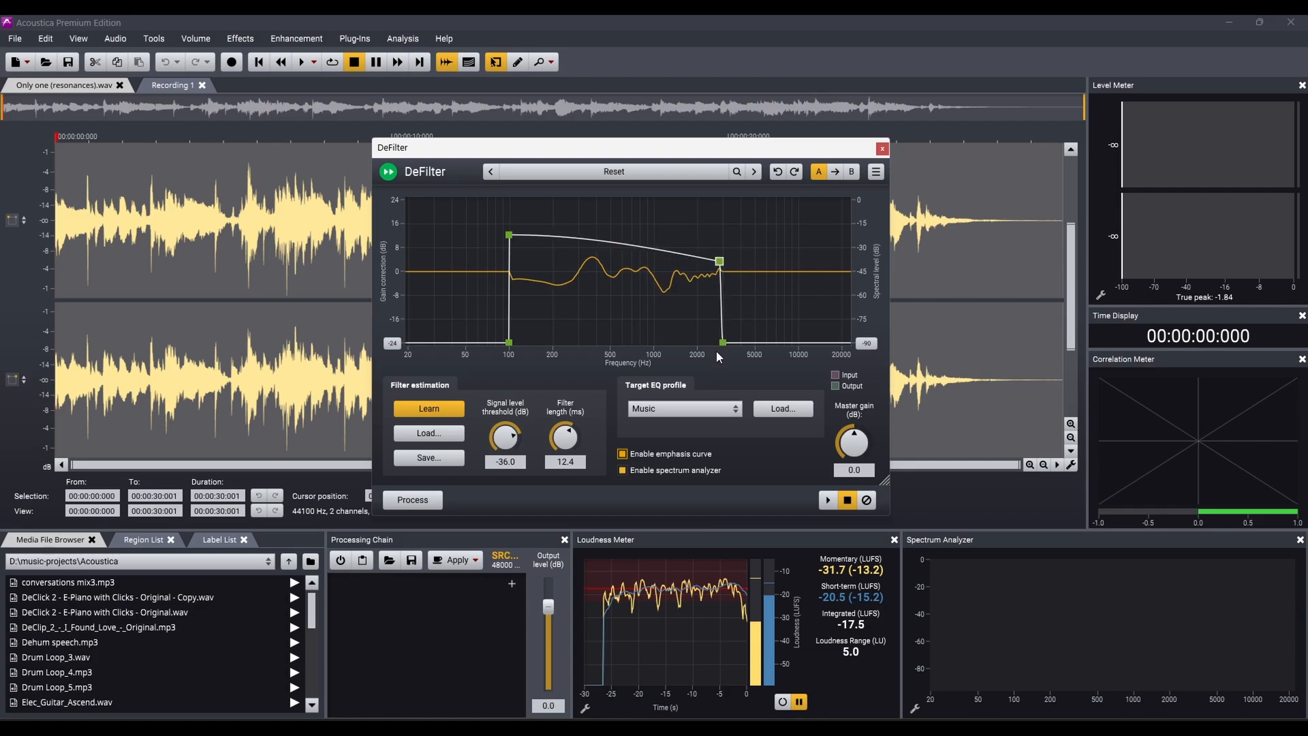
drag(721, 344, 719, 313)
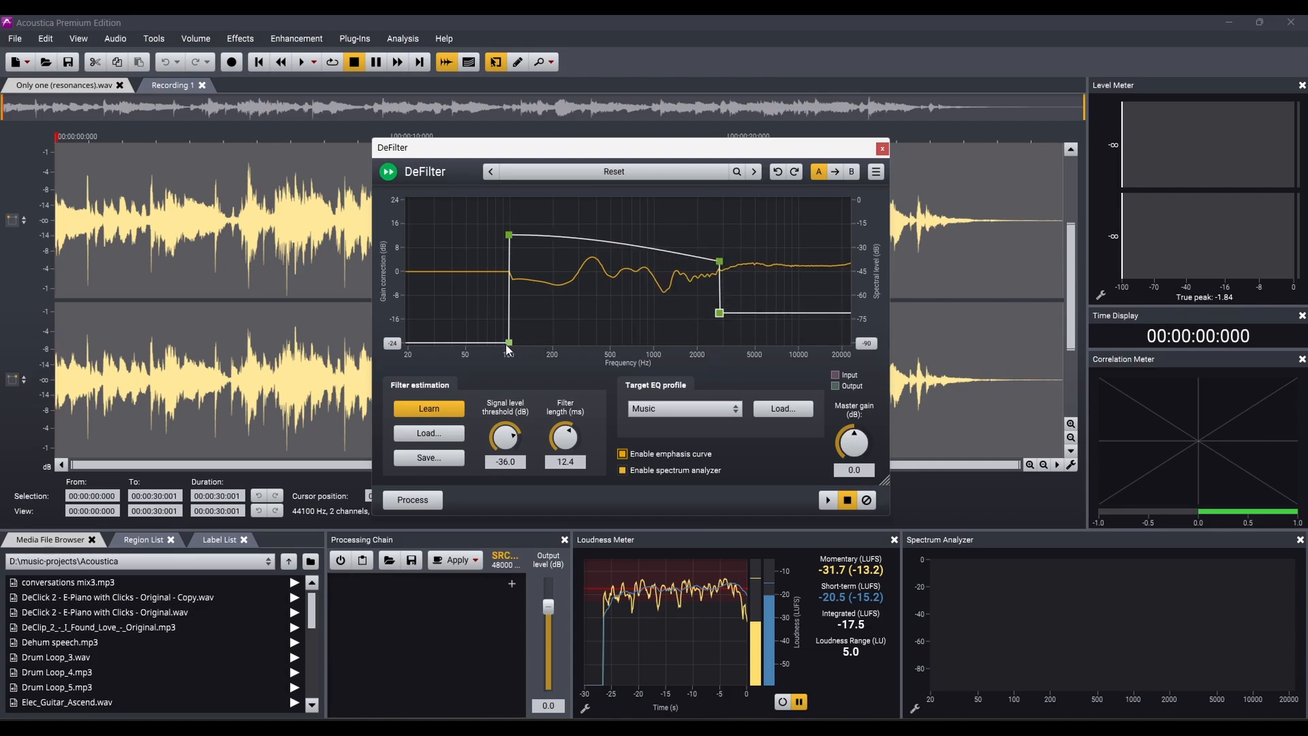
drag(507, 345, 513, 319)
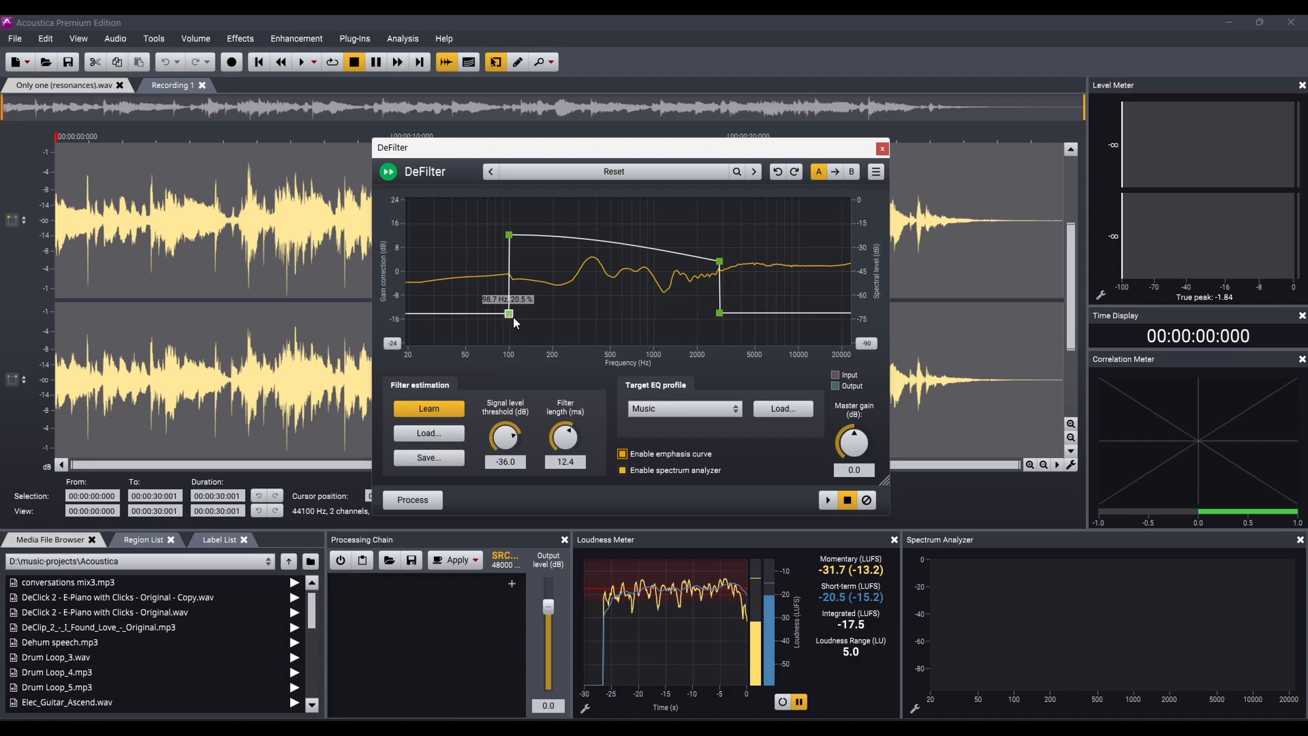
drag(717, 264, 717, 244)
drag(508, 239, 510, 247)
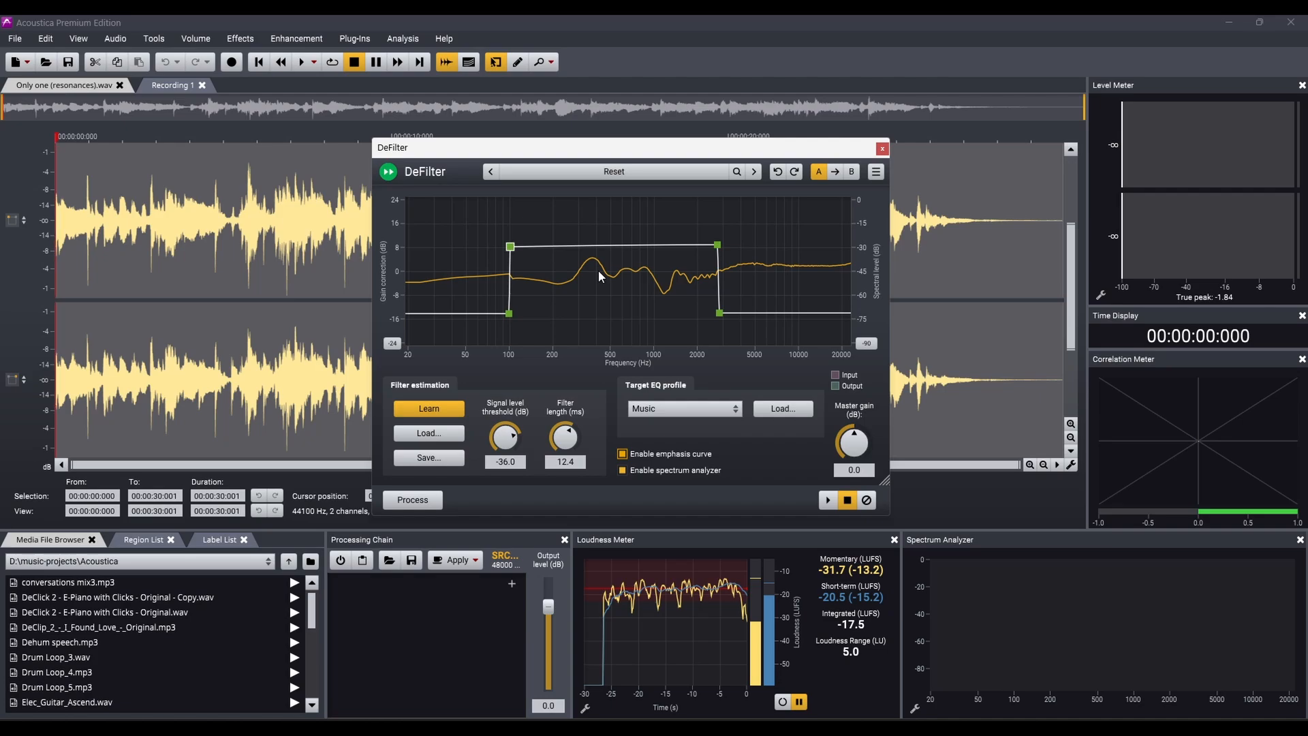
click(622, 454)
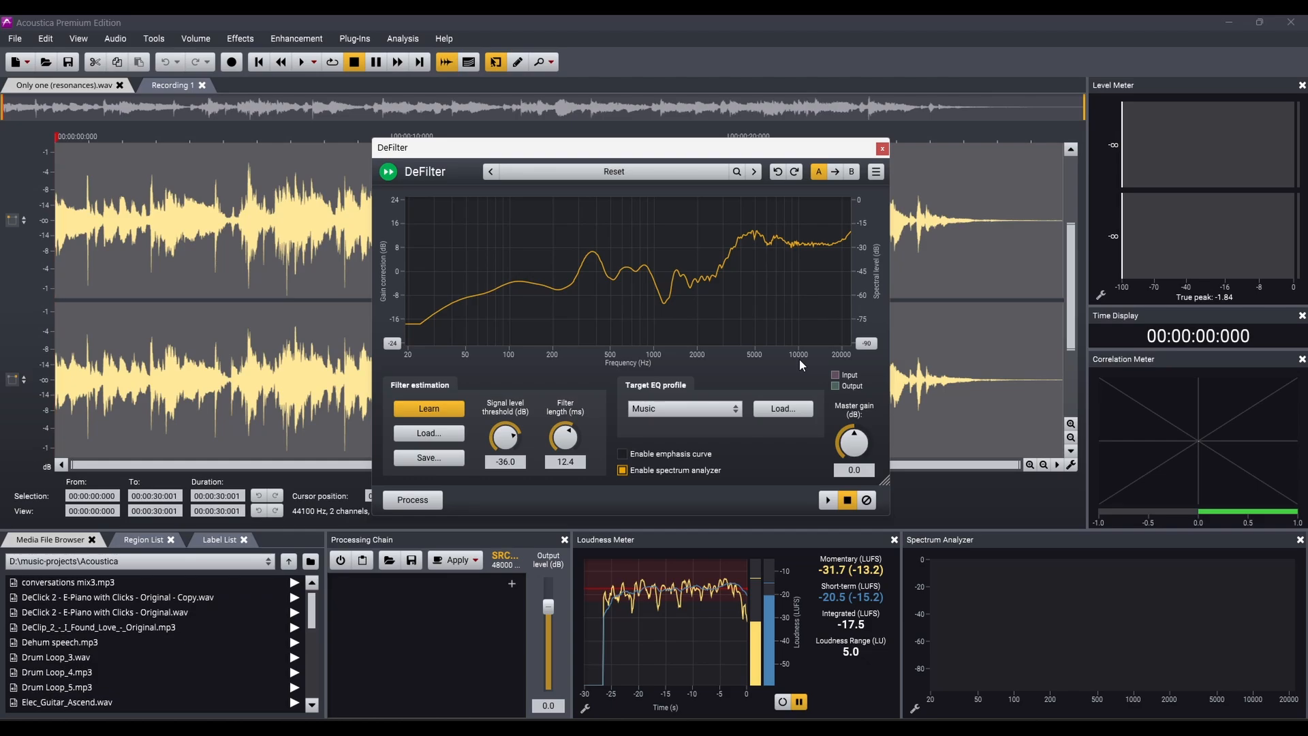
Preview the DeFilter correction, toggling bypass during playback to compare the filtered and original sound.
click(828, 503)
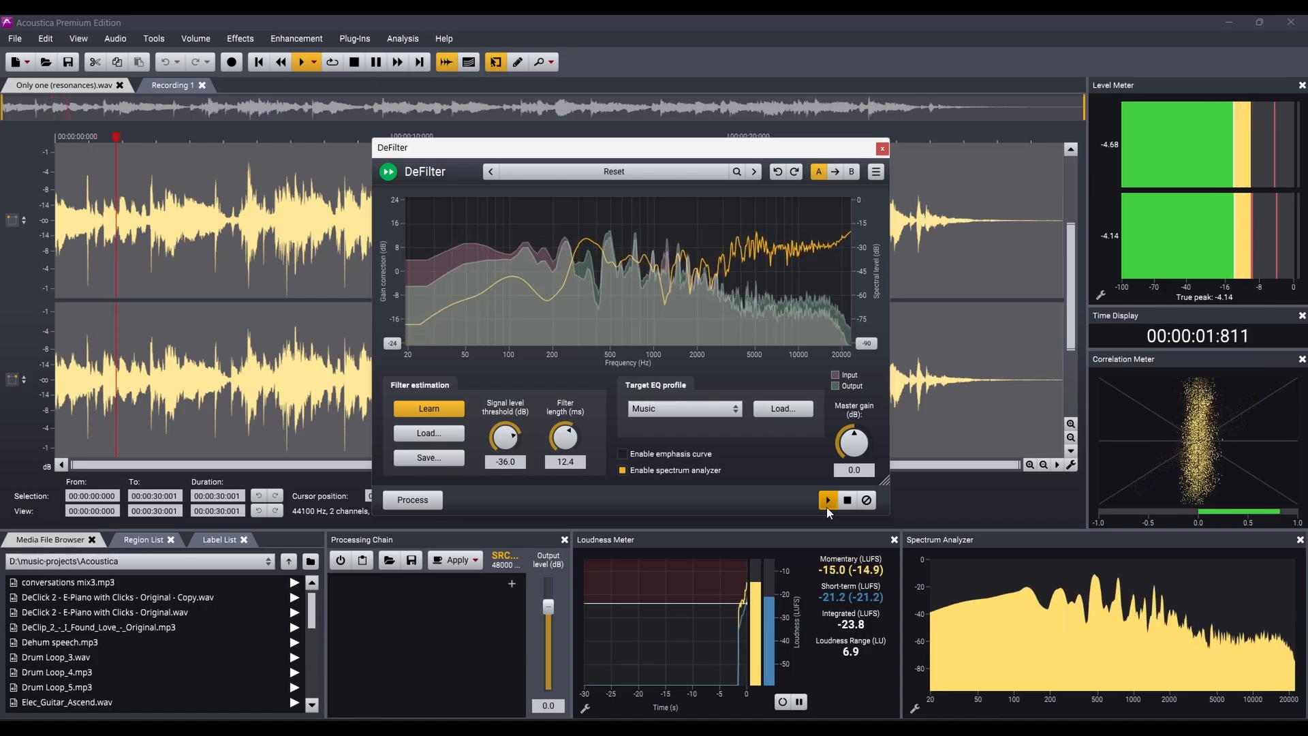
click(866, 500)
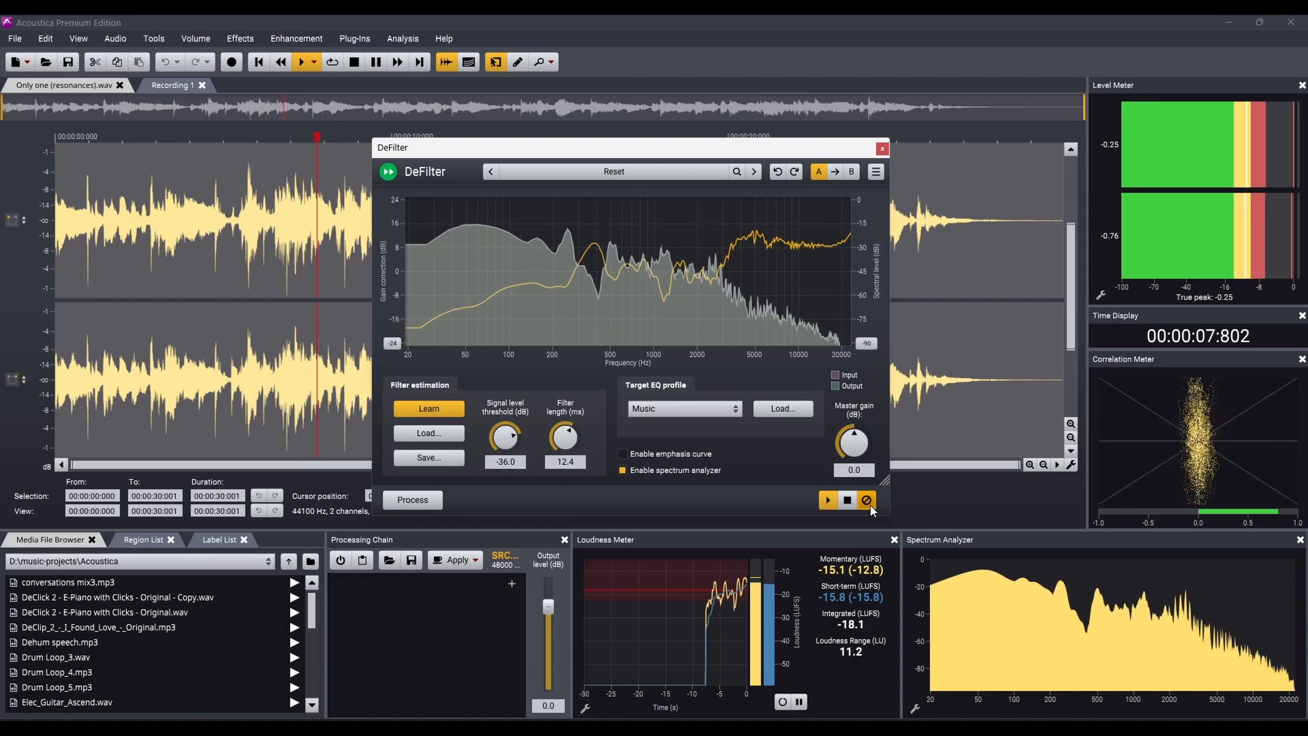
click(867, 501)
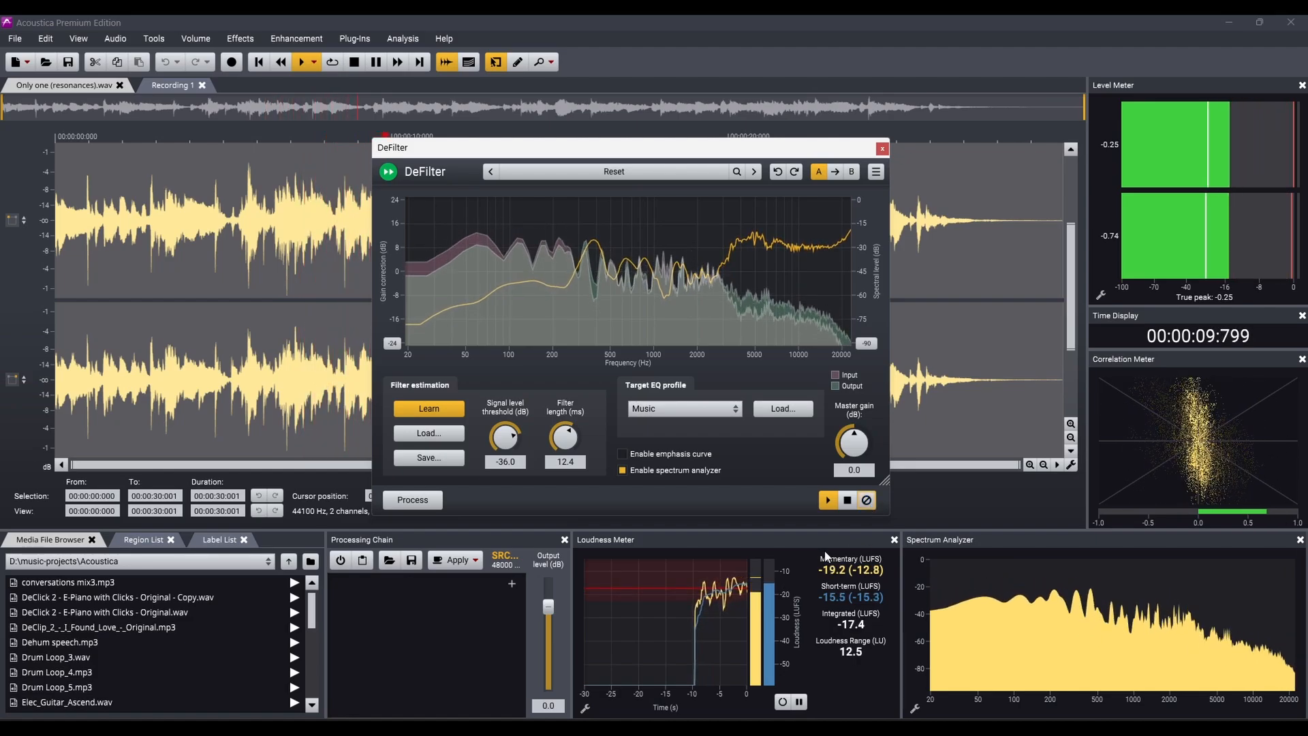
click(828, 503)
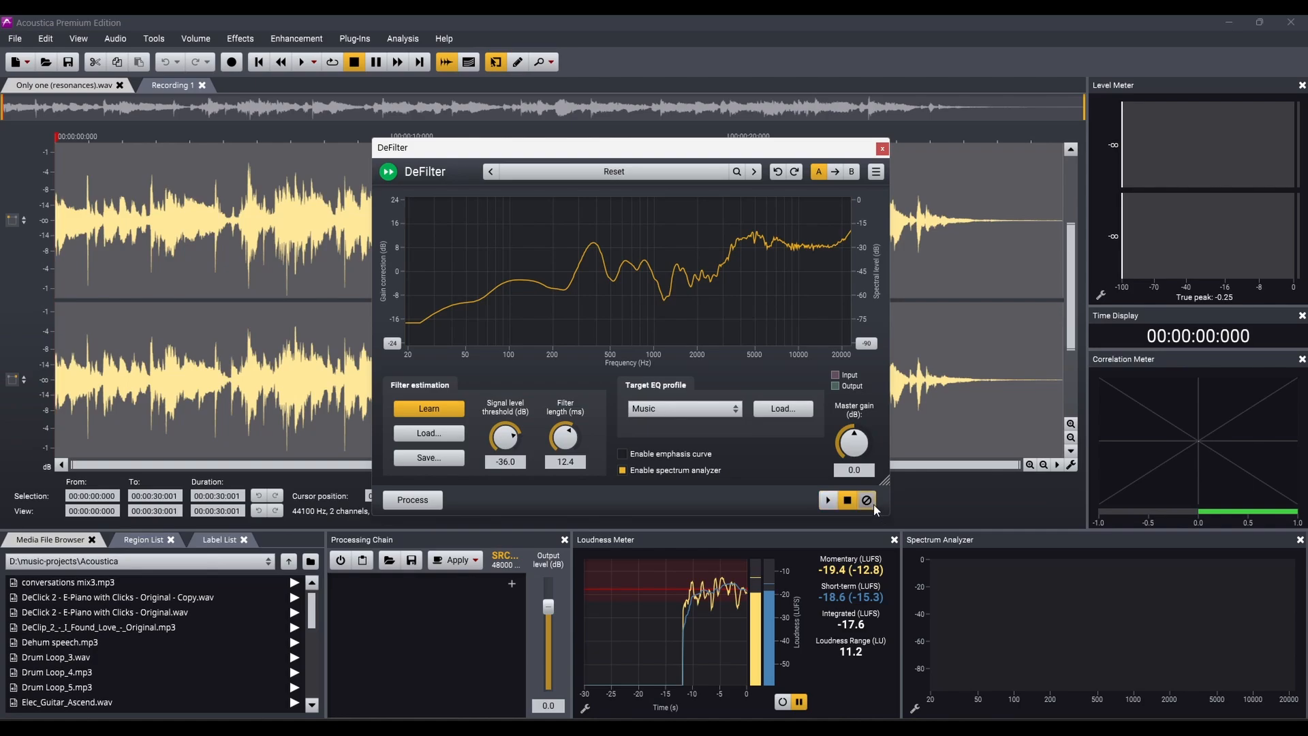
click(826, 503)
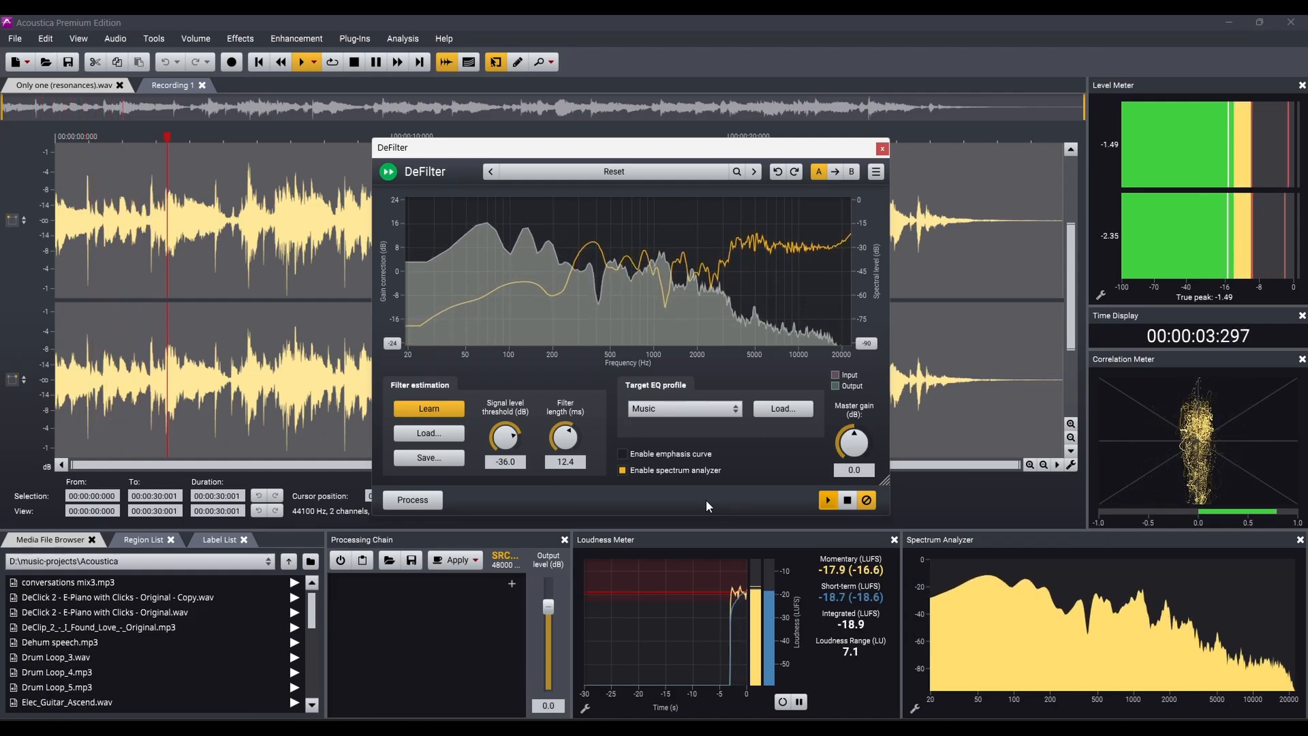
click(867, 501)
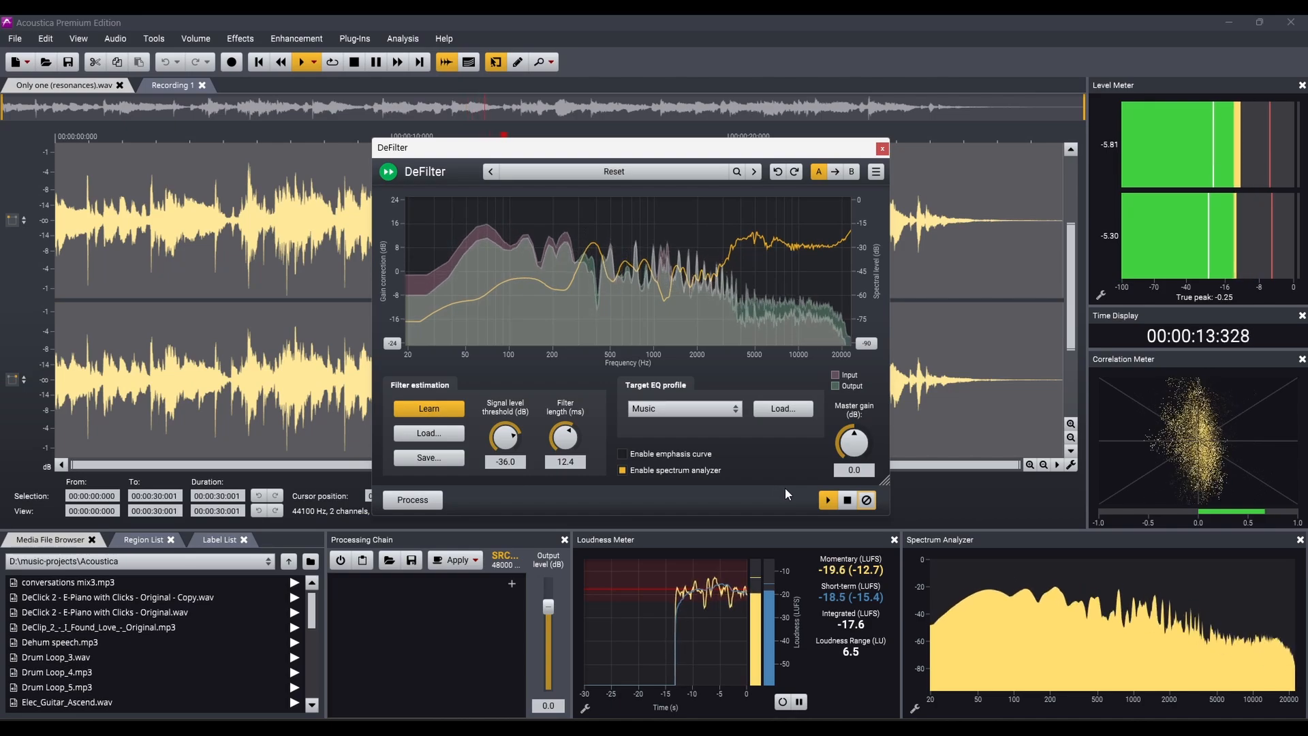
click(848, 502)
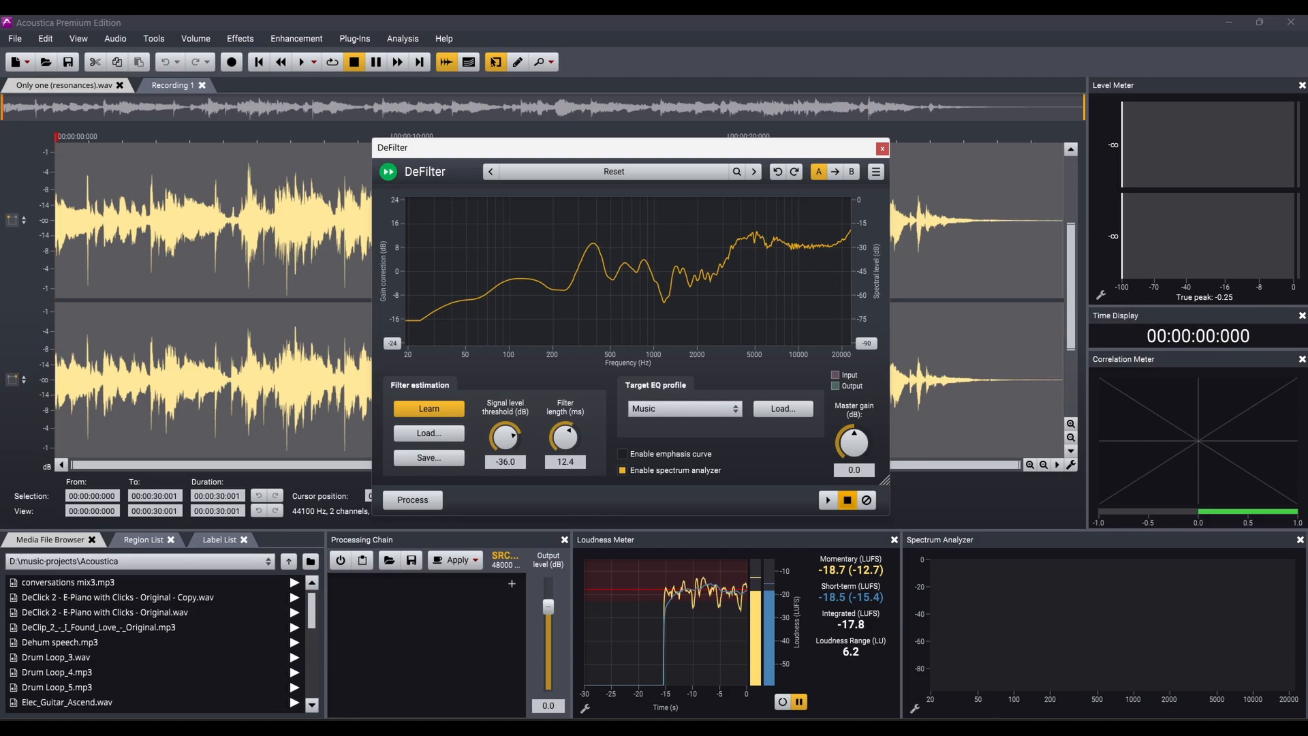
Process the recording with the DeFilter settings and play the result from the start.
click(413, 501)
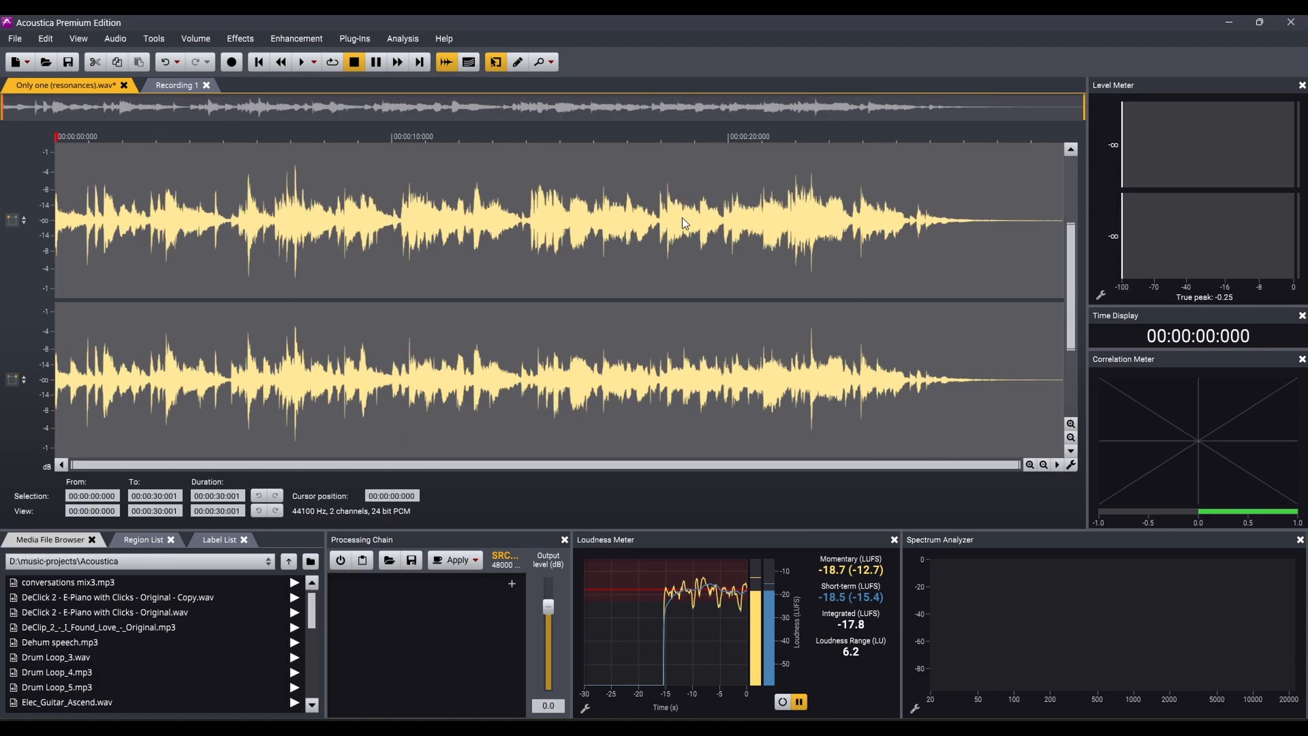
key(space)
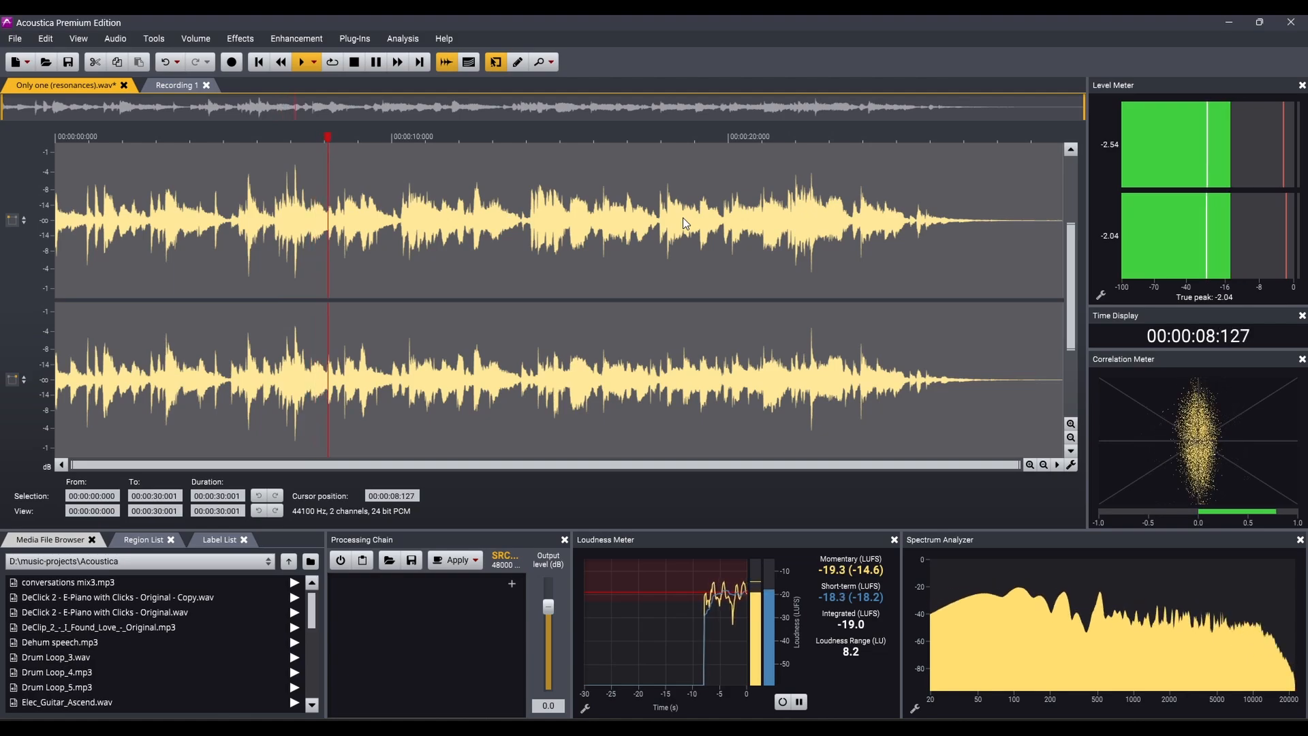
Compare the original and filtered recordings by undoing and redoing the DeFilter processing and playing each version.
key(ctrl+z)
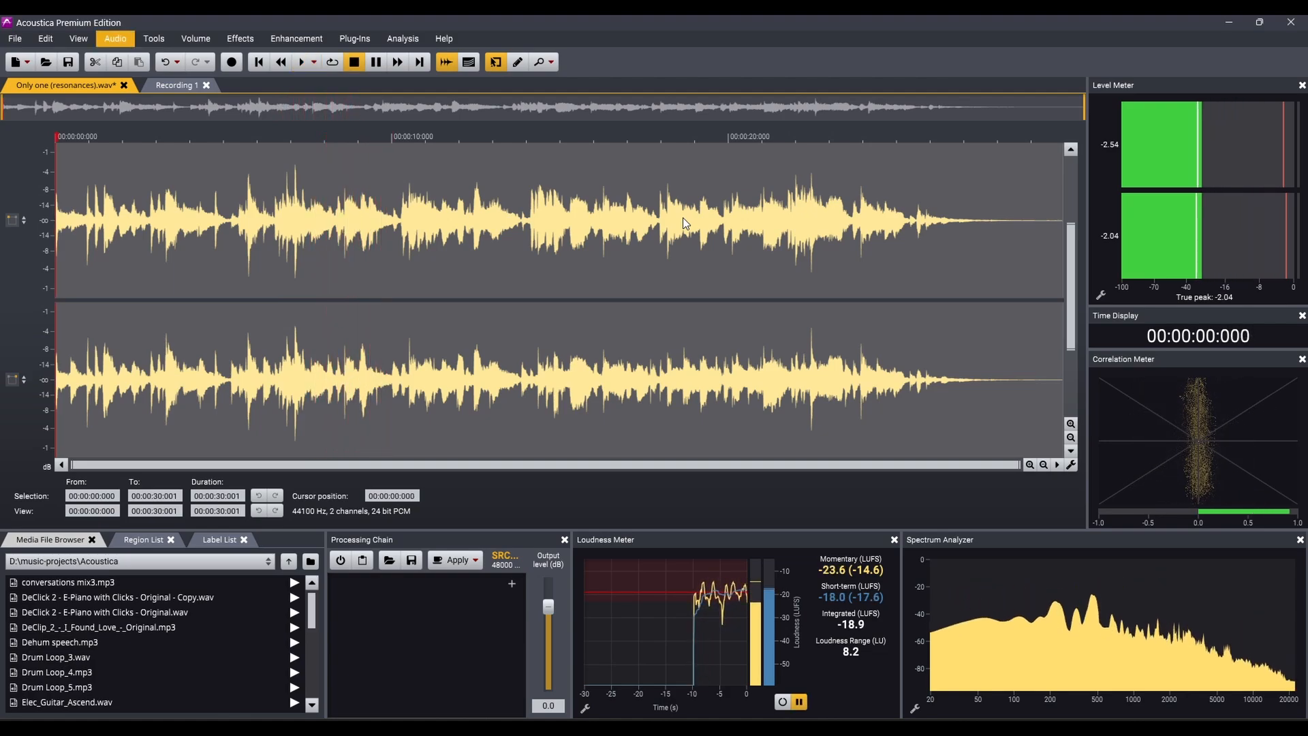
key(space)
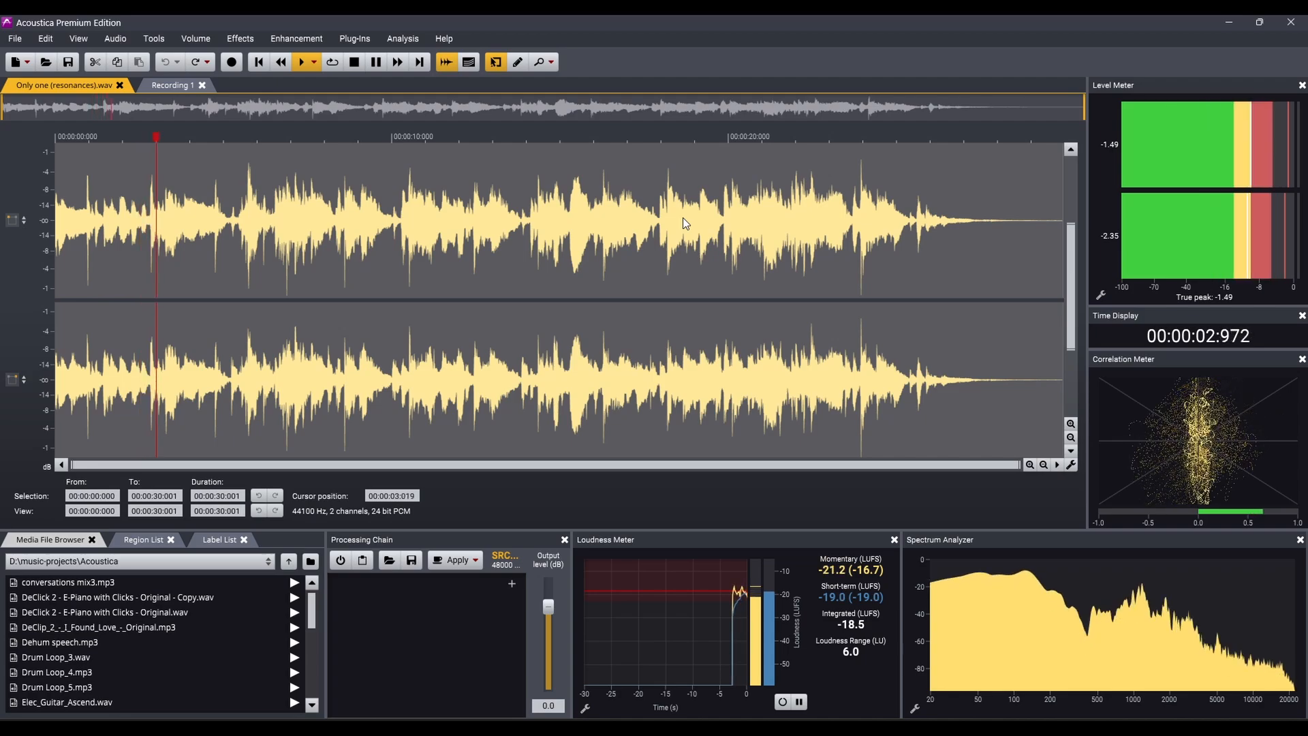
key(ctrl+y)
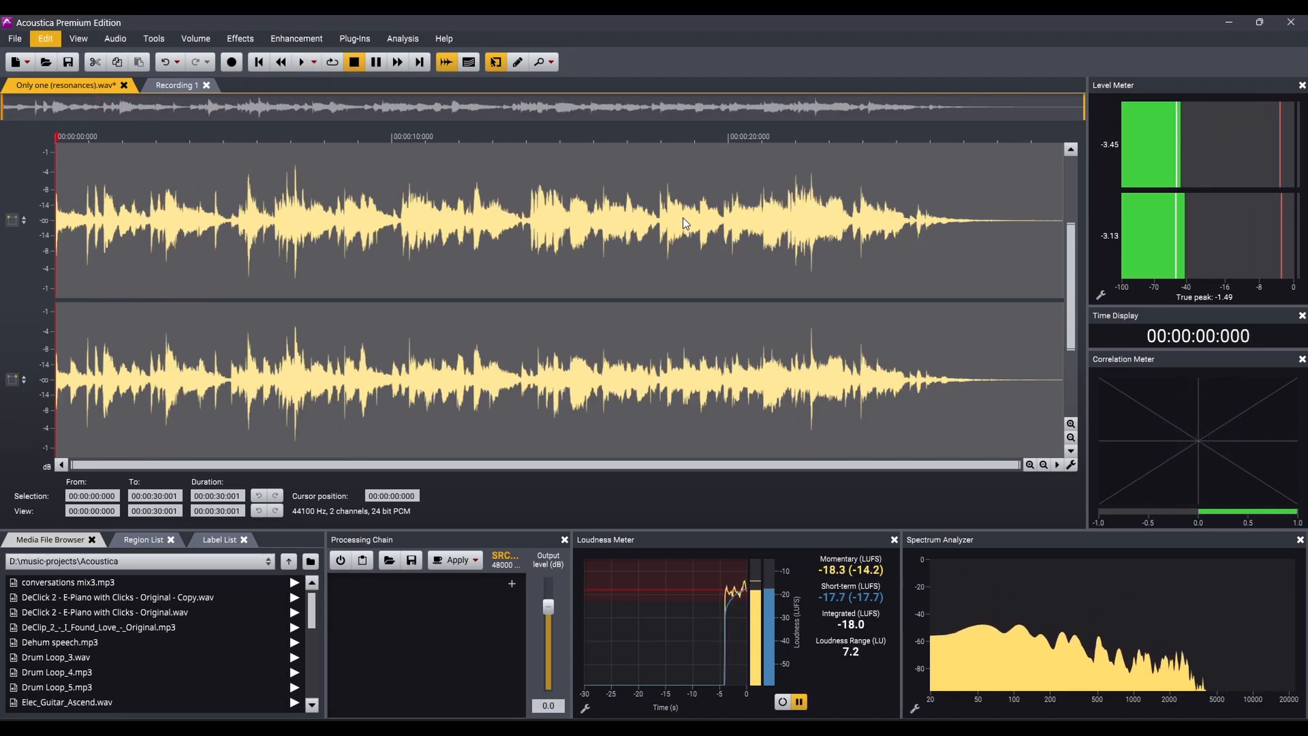
key(space)
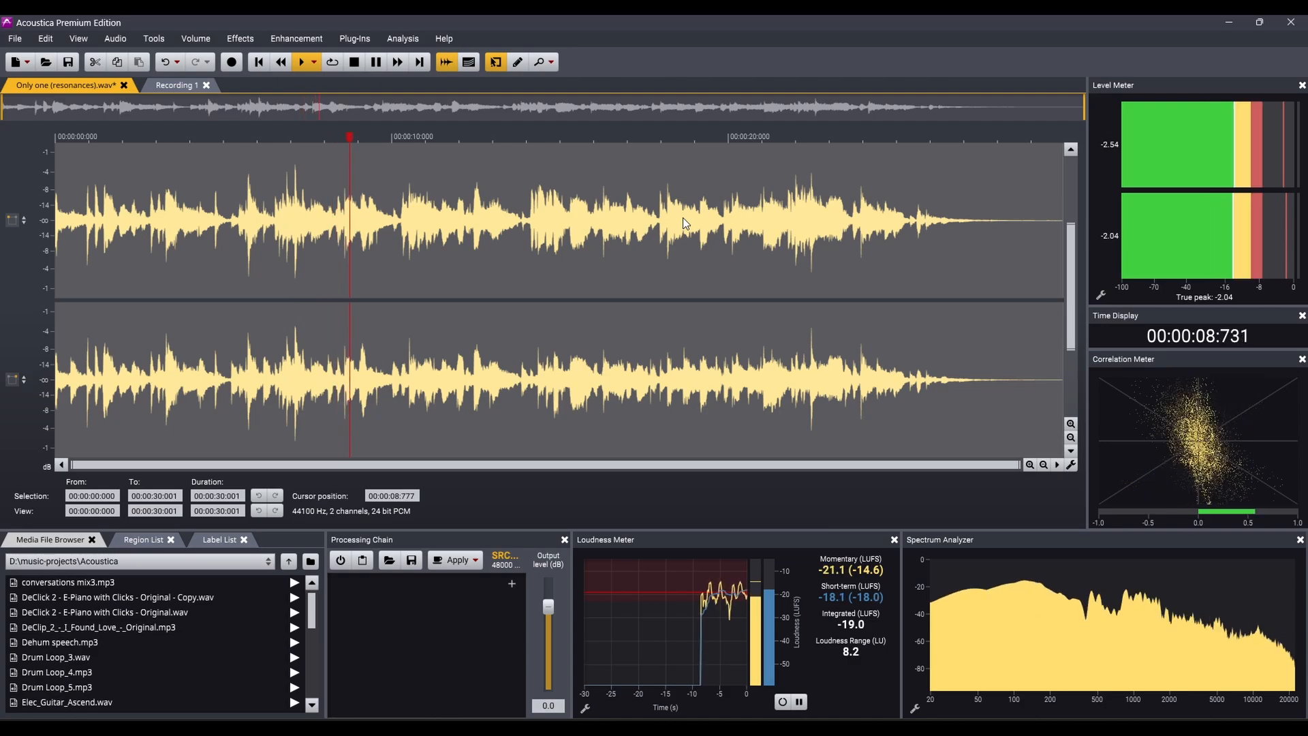
key(space)
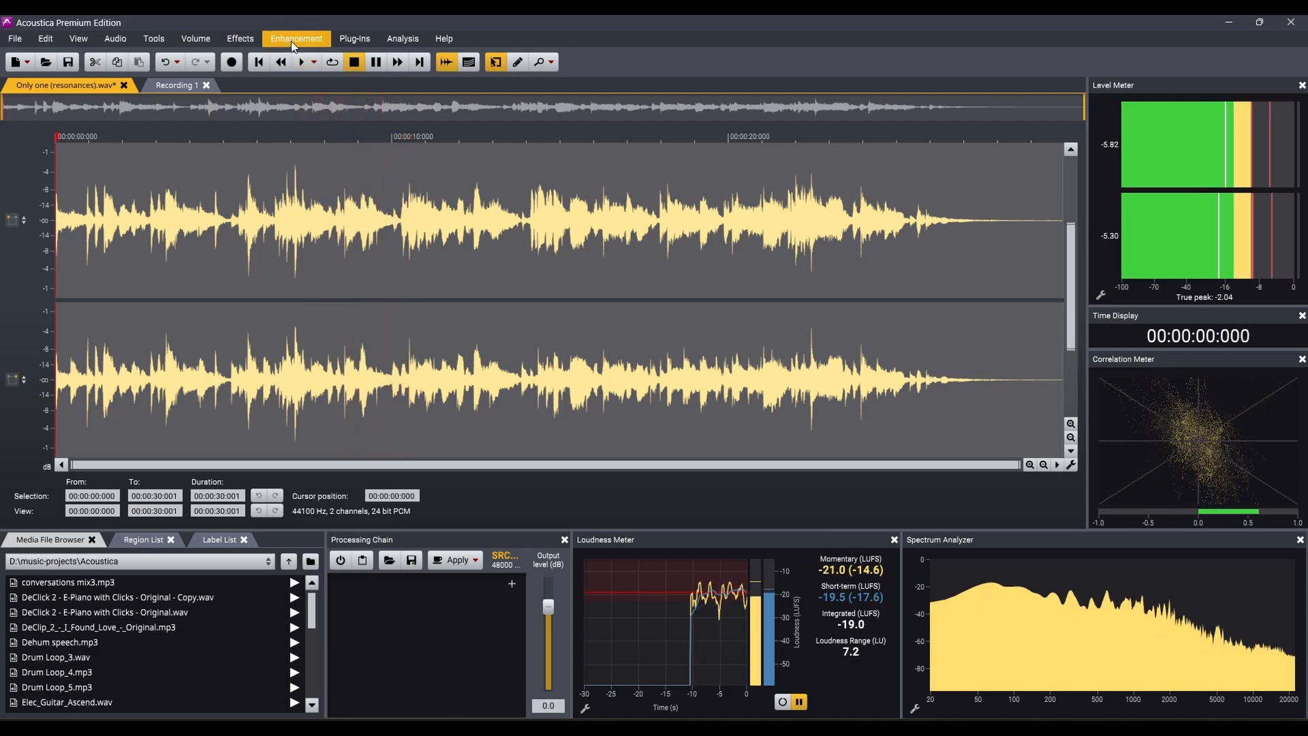
Reopen the DeFilter enhancement for the processed recording and reposition its window.
click(296, 38)
click(300, 198)
mouse_move(547, 181)
mouse_down()
mouse_move(578, 139)
mouse_move(540, 164)
mouse_up()
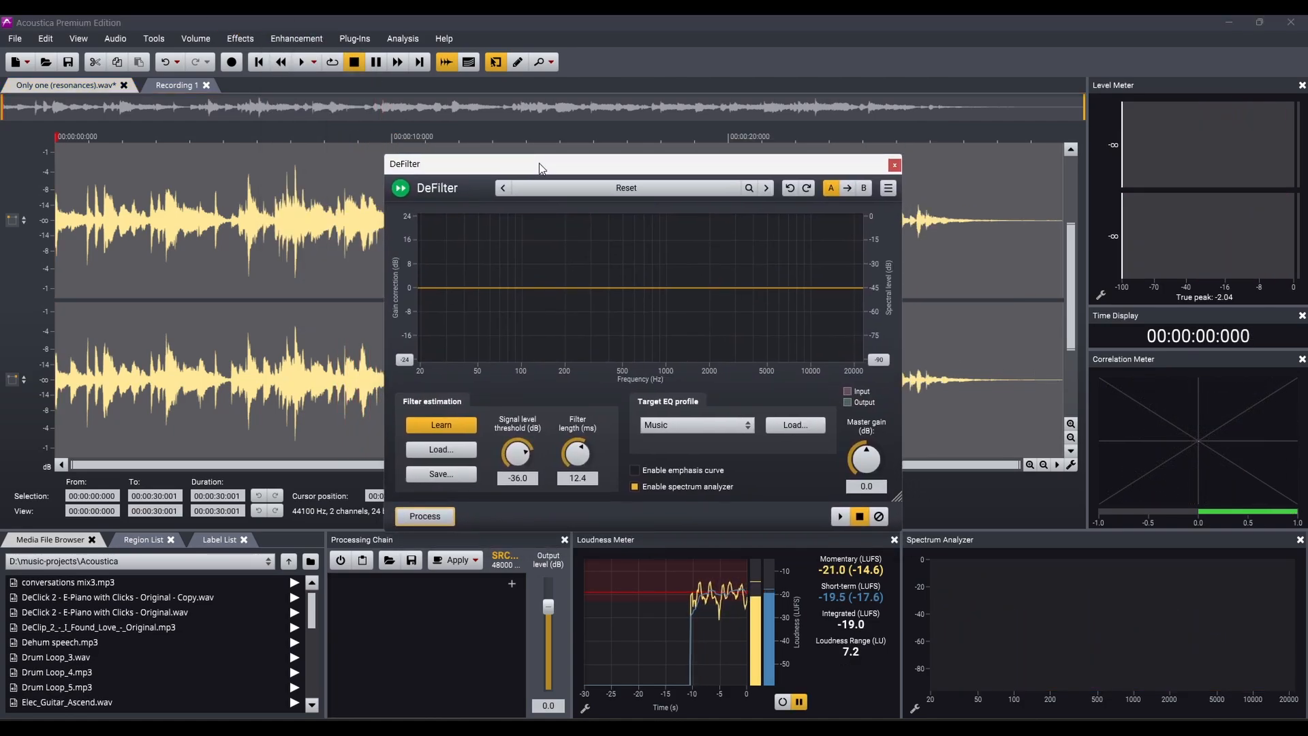